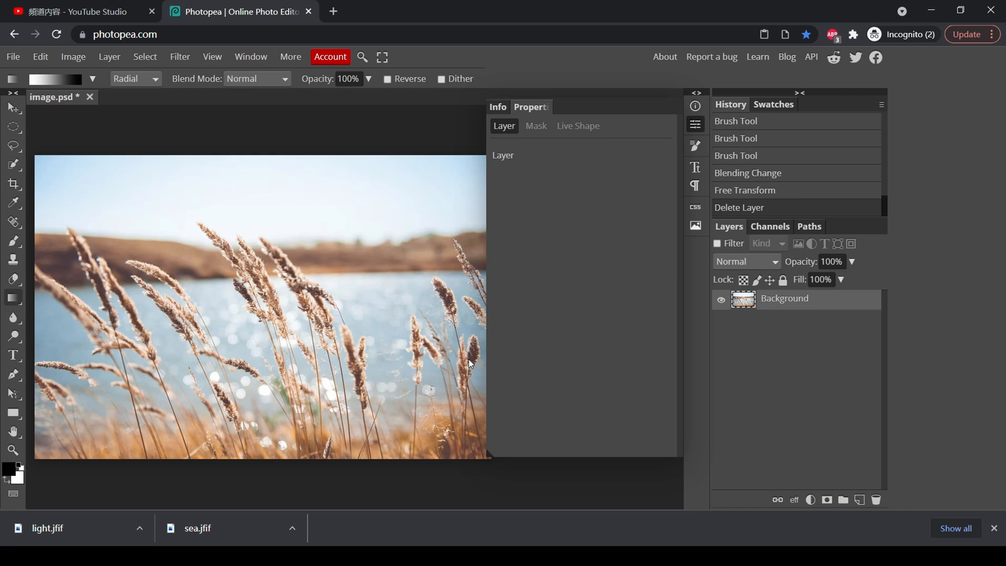
Add an empty layer above the photo and open the Radial gradient's colour editor.
left_click(861, 500)
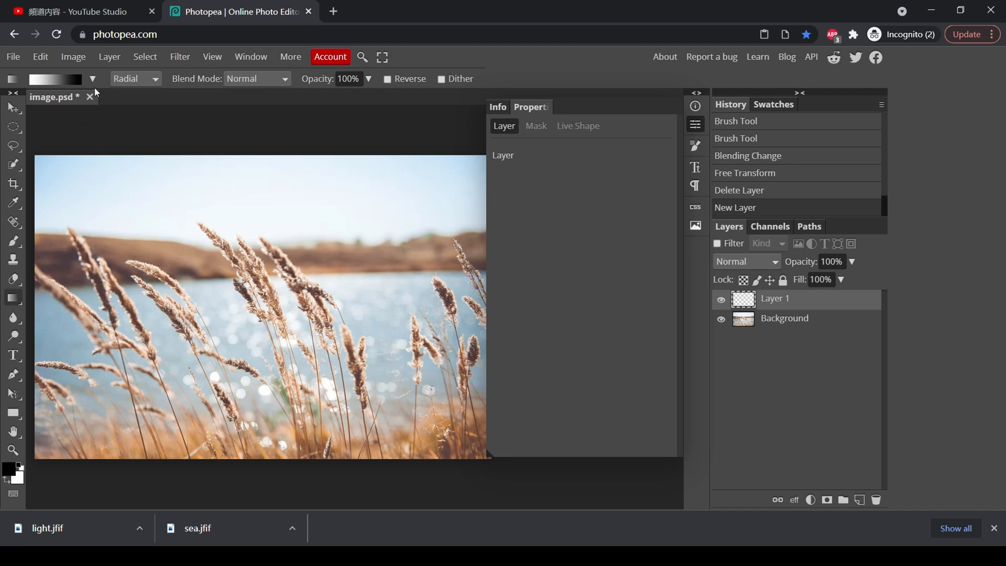
left_click(150, 81)
left_click(61, 78)
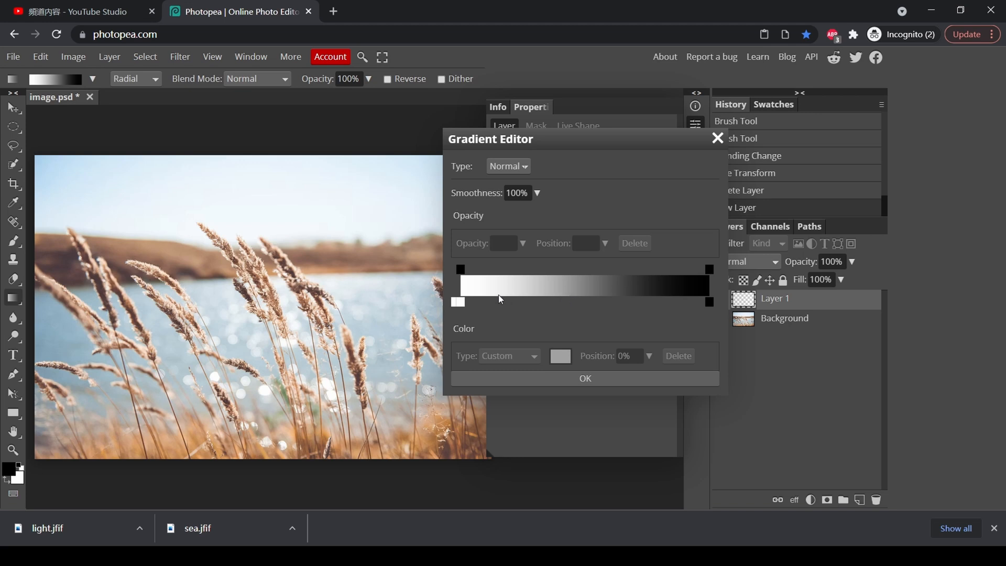
Add a colour stop at 43% and make it light orange.
left_click(568, 301)
left_click(560, 356)
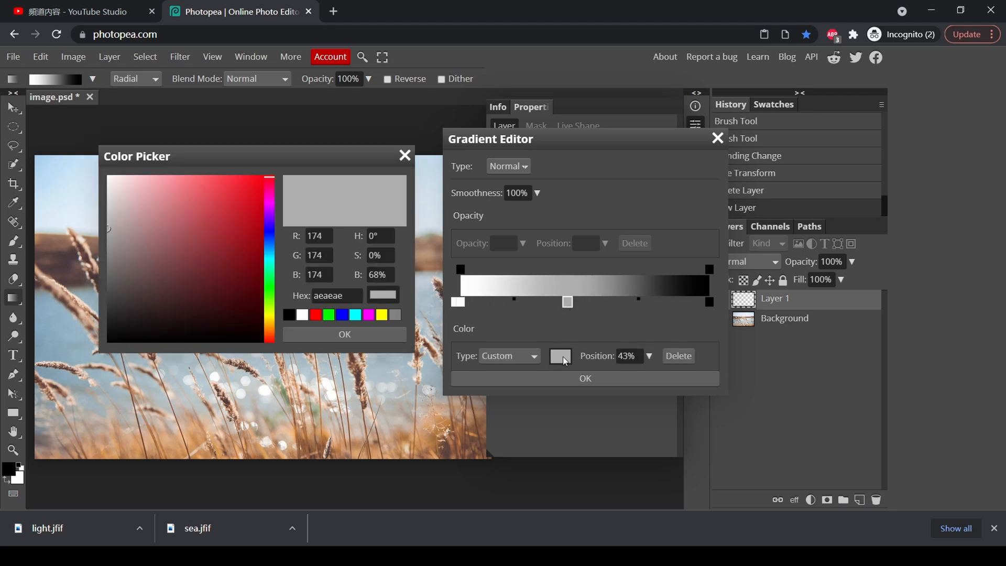
left_click_drag(272, 325, 272, 328)
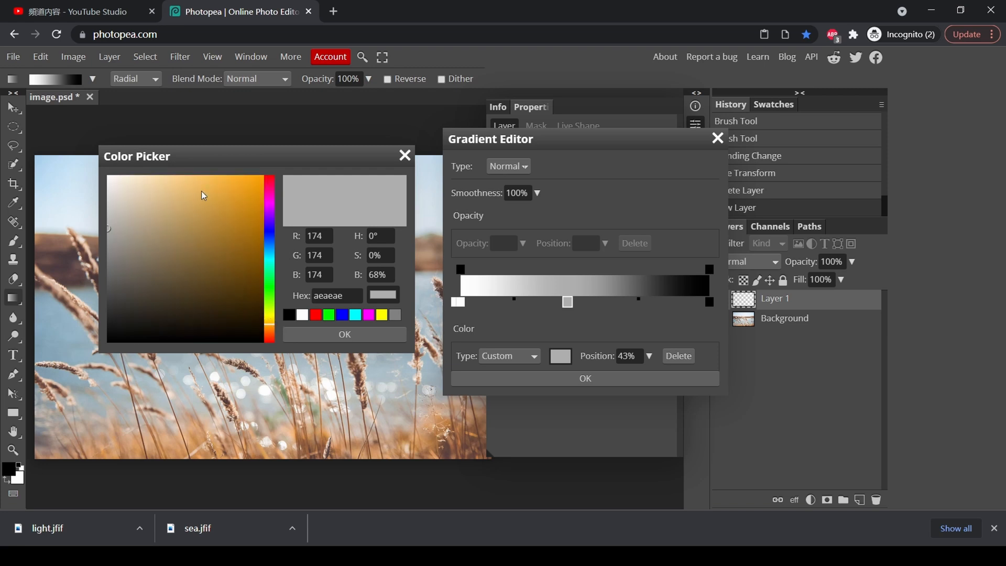
left_click_drag(201, 191, 214, 177)
left_click(345, 334)
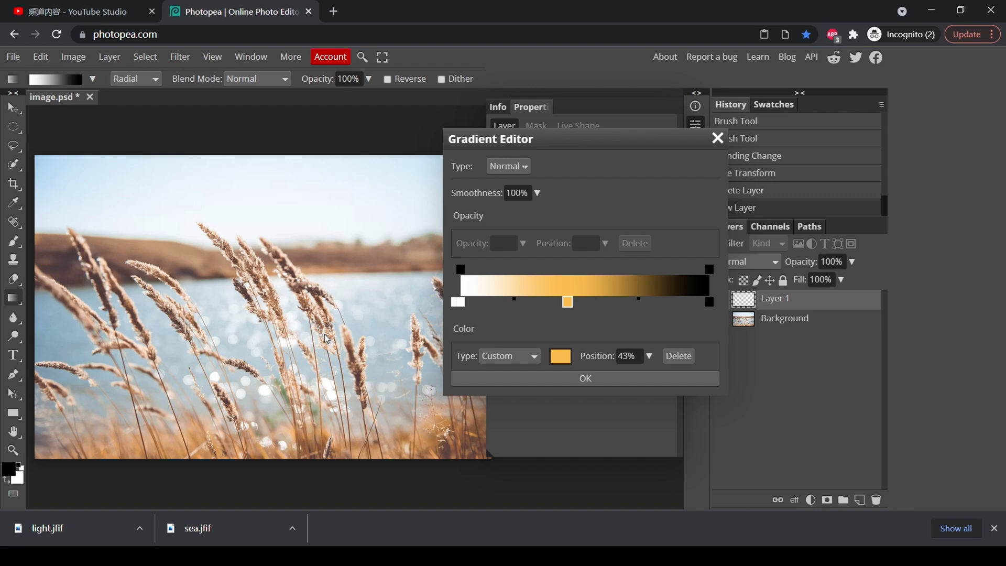
Change the gradient's black end stop to bright red.
left_click(710, 301)
left_click(561, 355)
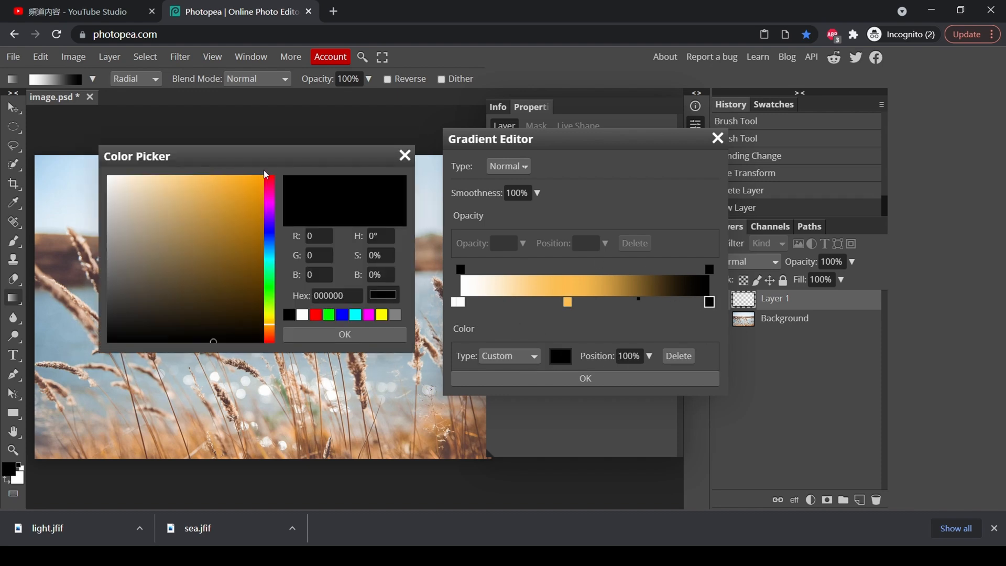
left_click_drag(235, 182, 257, 178)
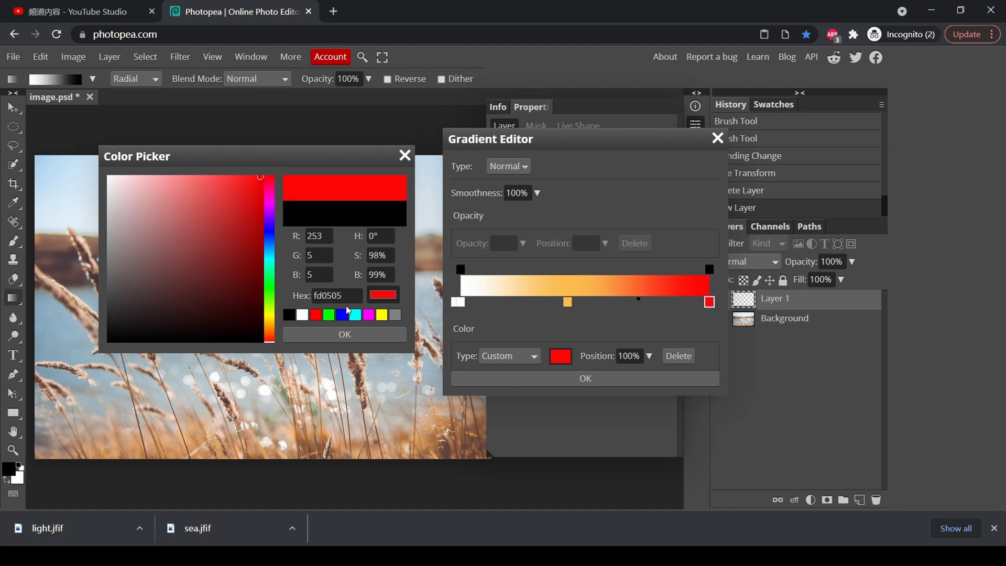
left_click(344, 334)
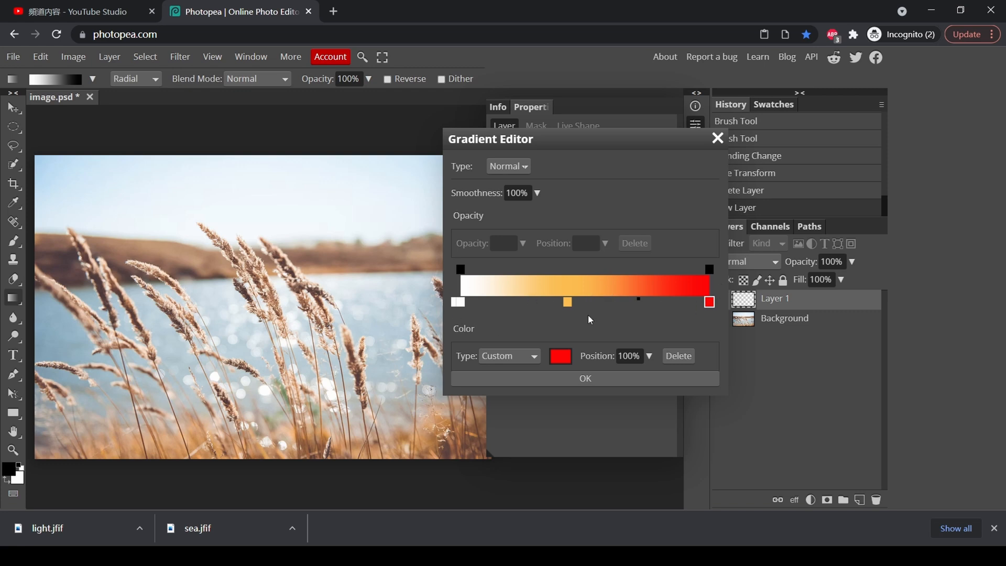
Accept the white-orange-red gradient and drag a radial glow across Layer 1.
left_click(608, 378)
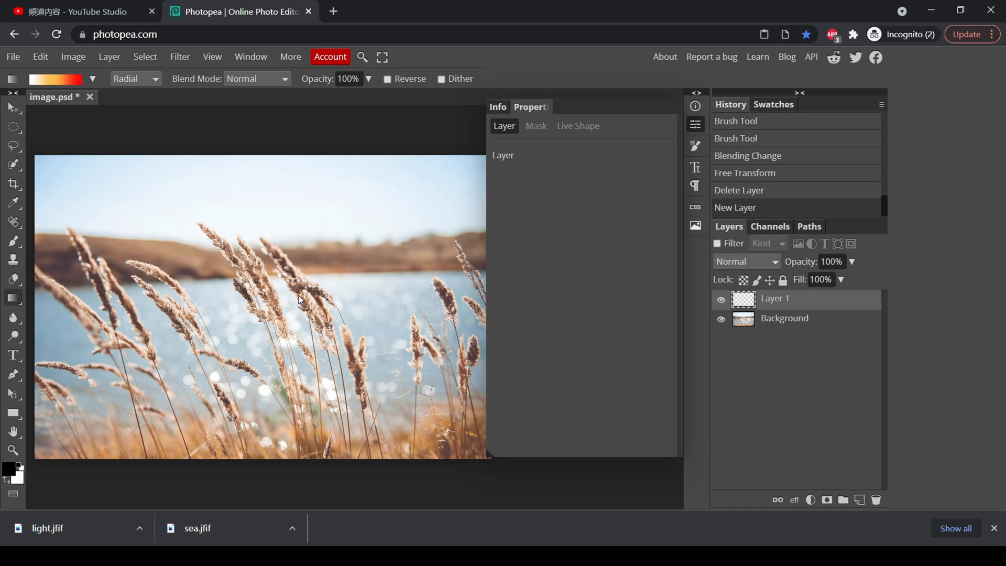
left_click_drag(292, 292, 437, 445)
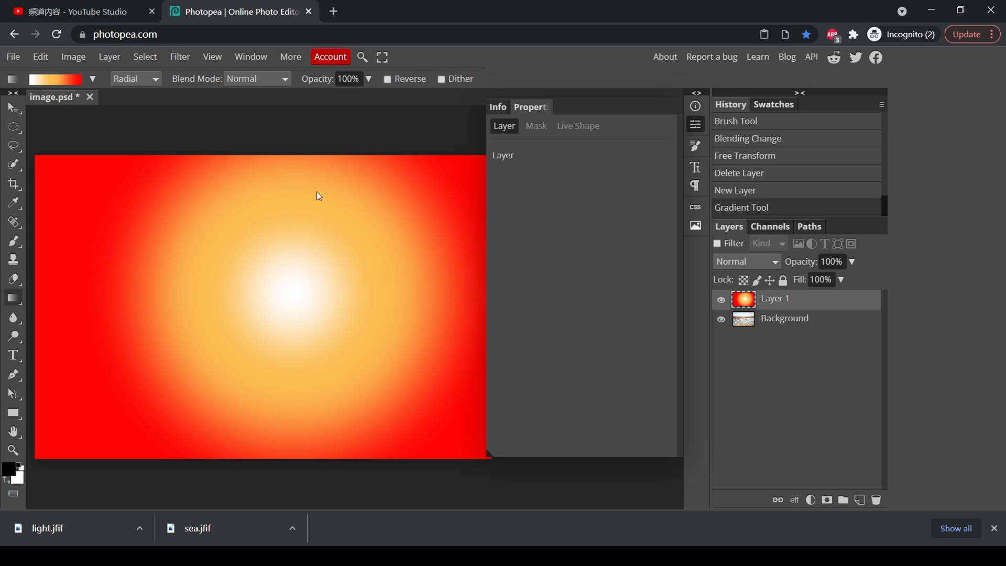
Select a large ellipse over the canvas and turn it into the gradient layer's mask.
left_click(15, 127)
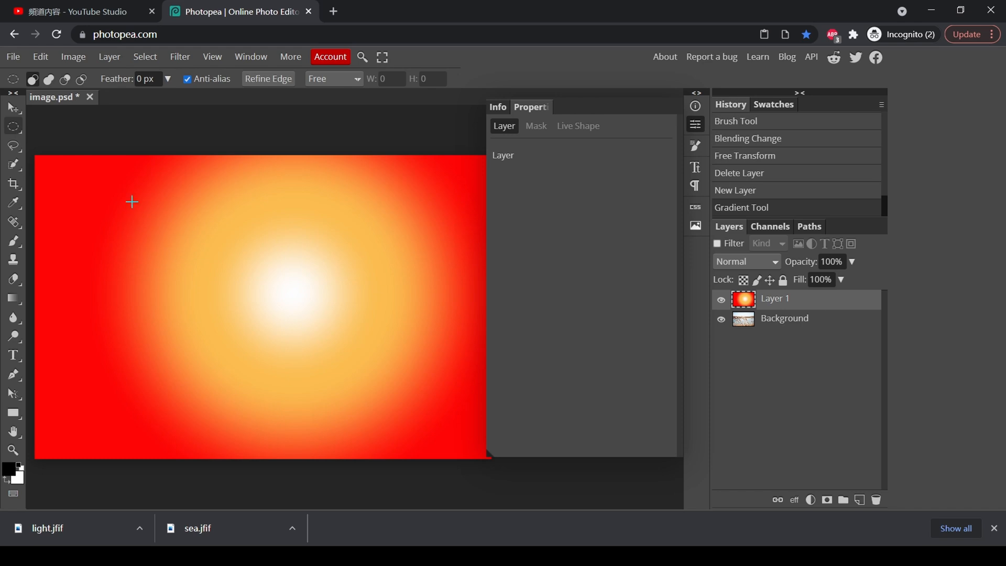
left_click_drag(119, 171, 491, 452)
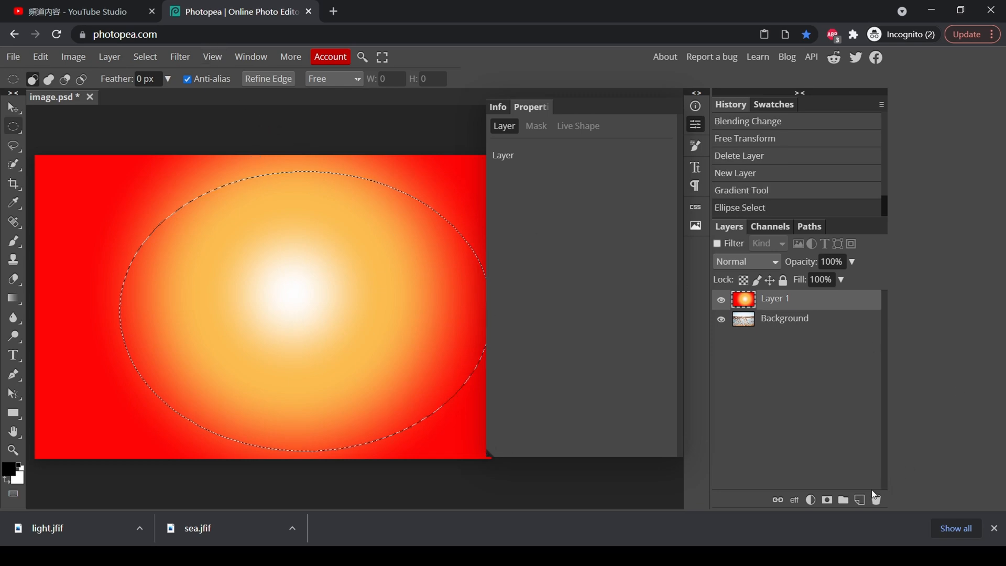
left_click(827, 500)
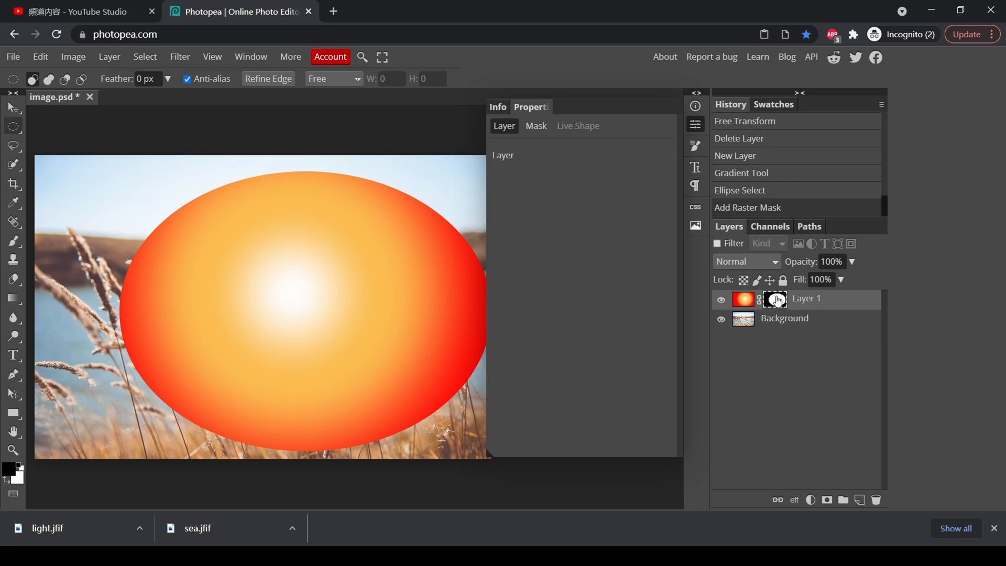
Drag the masked glow so it sits at the top centre of the photo, above the lake.
left_click(13, 107)
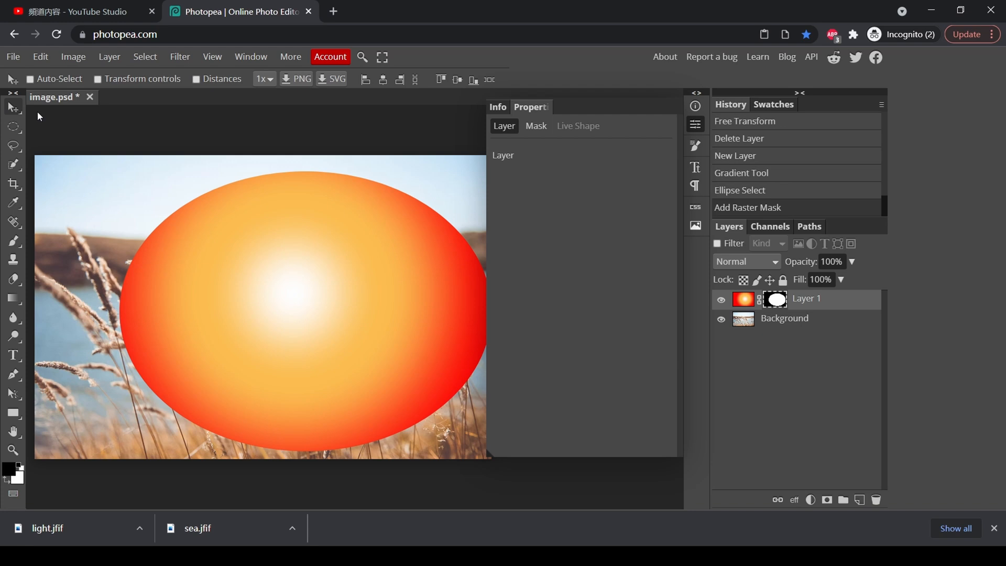
mouse_move(330, 318)
left_mouse_down()
mouse_move(415, 204)
mouse_move(166, 407)
mouse_move(159, 430)
left_mouse_up()
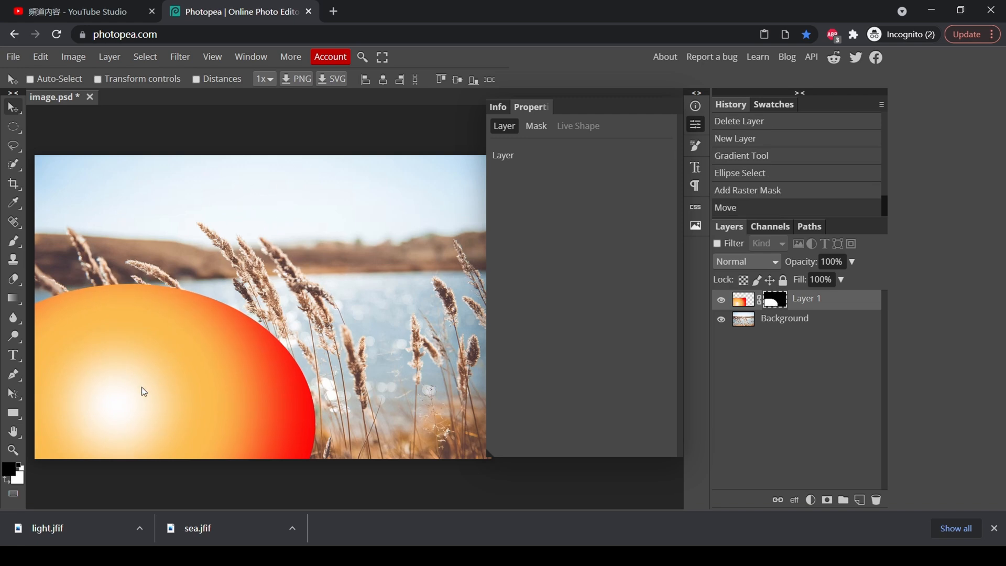
mouse_move(119, 408)
left_mouse_down()
mouse_move(136, 427)
mouse_move(416, 339)
mouse_move(251, 207)
left_mouse_up()
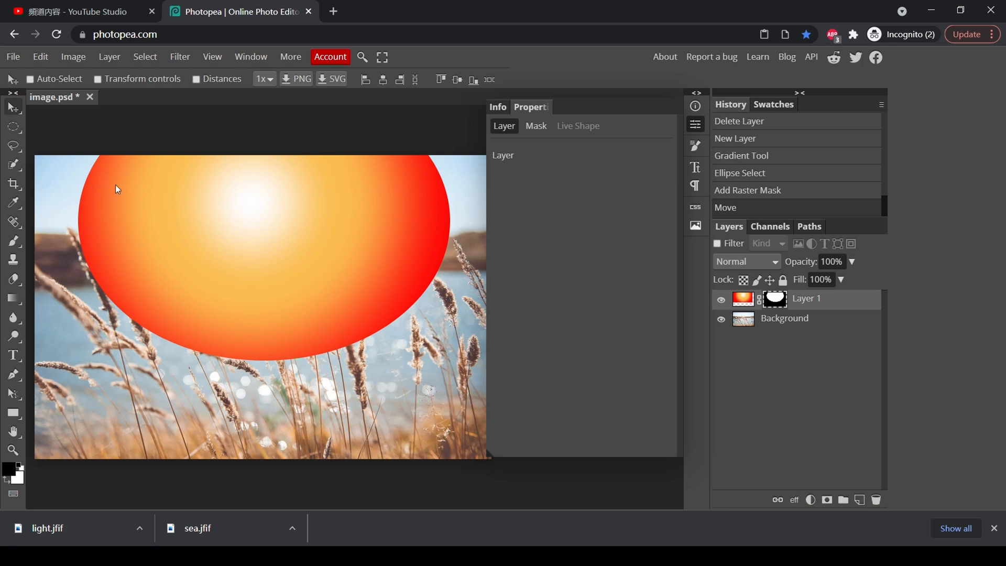
Feather the ellipse mask by 58 px in the Mask properties to soften the glow's edge.
left_click(540, 126)
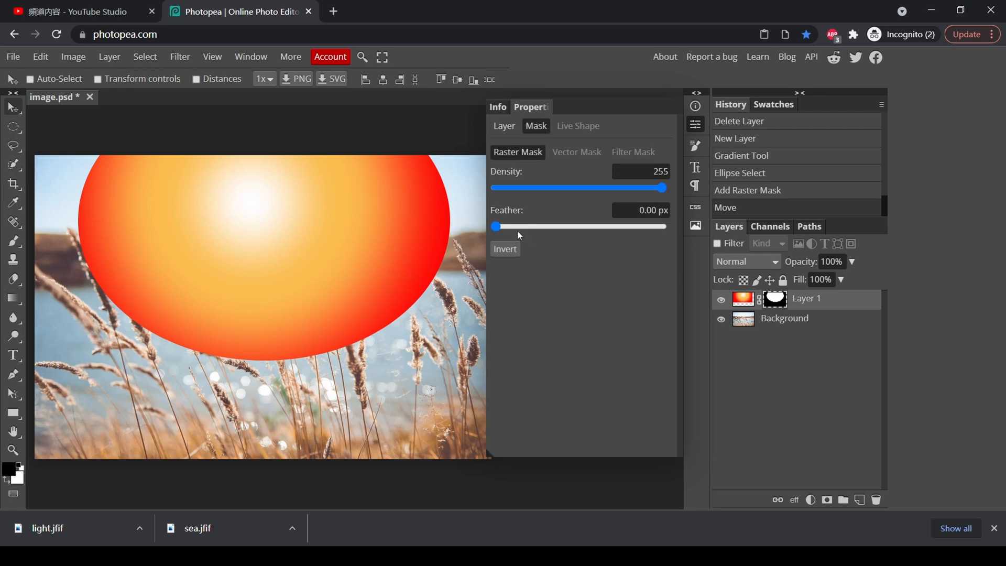
mouse_move(497, 228)
left_mouse_down()
mouse_move(579, 229)
mouse_move(571, 231)
left_mouse_up()
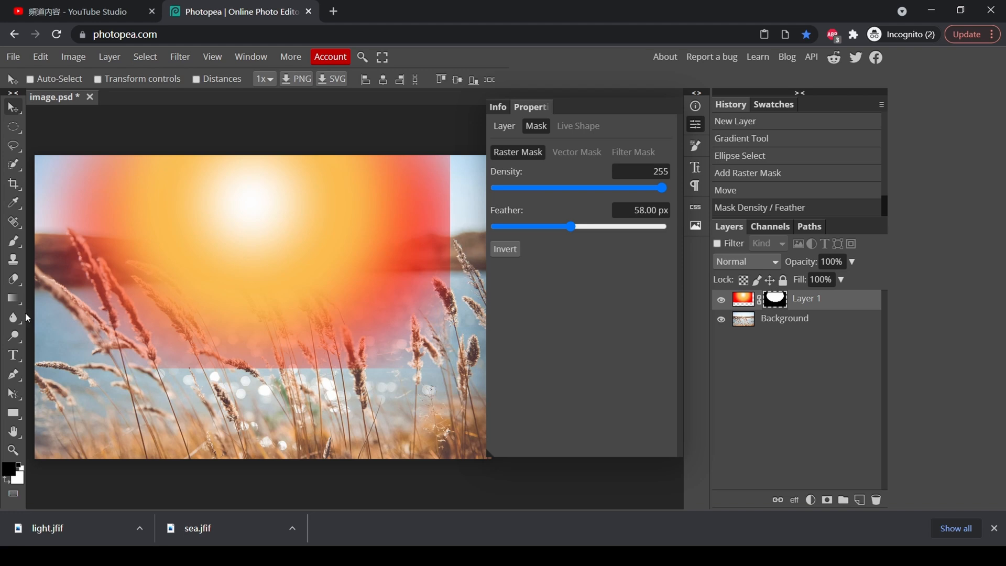
left_click(14, 243)
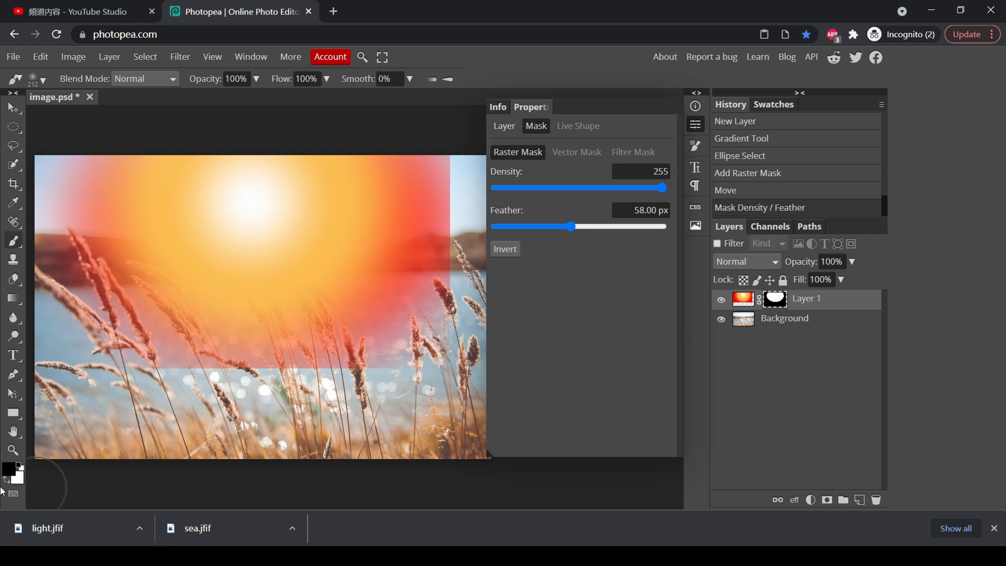
Paint black on the mask with a soft brush to hide the glow over the horizon and grass.
left_click(46, 78)
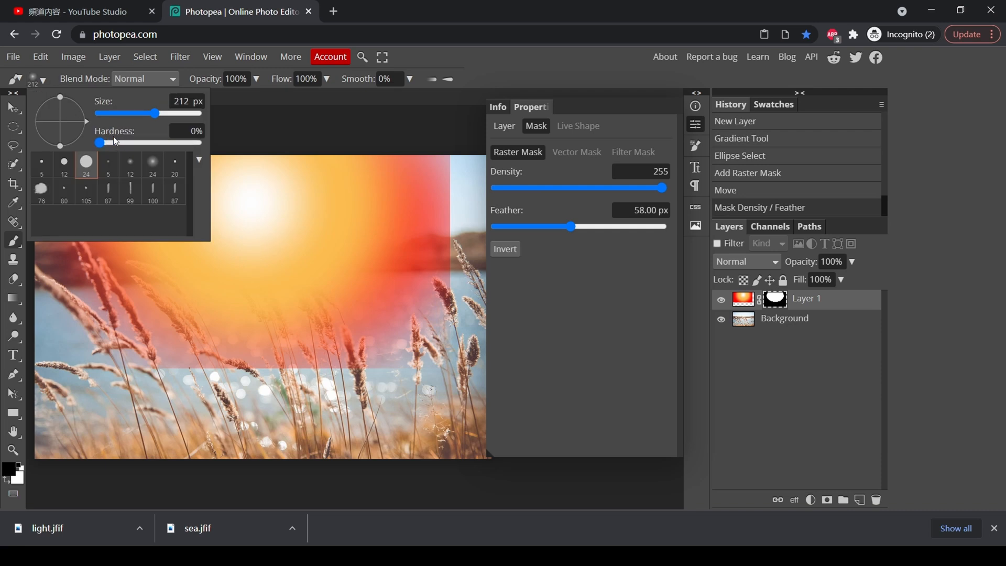
left_click(266, 126)
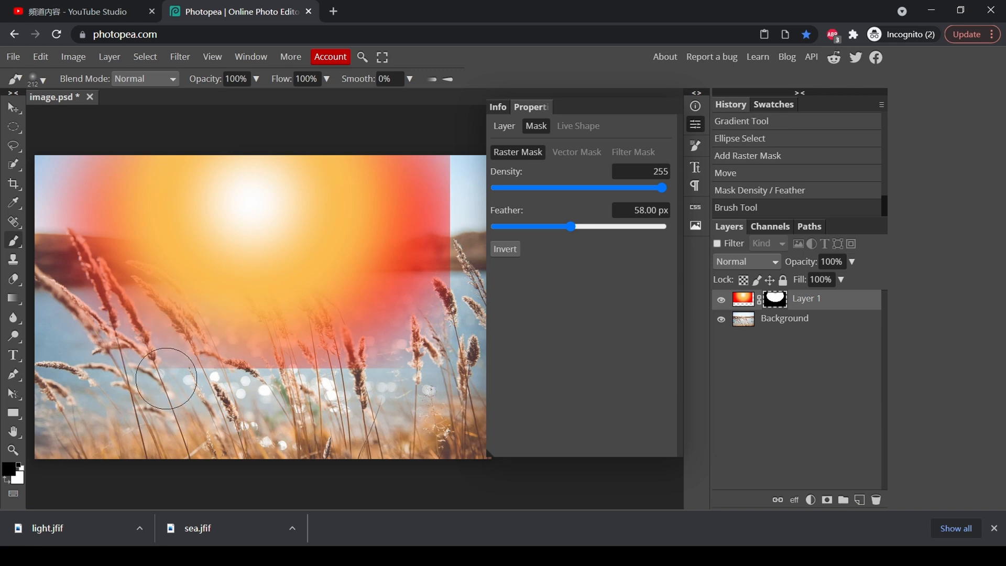
left_click_drag(165, 378, 182, 382)
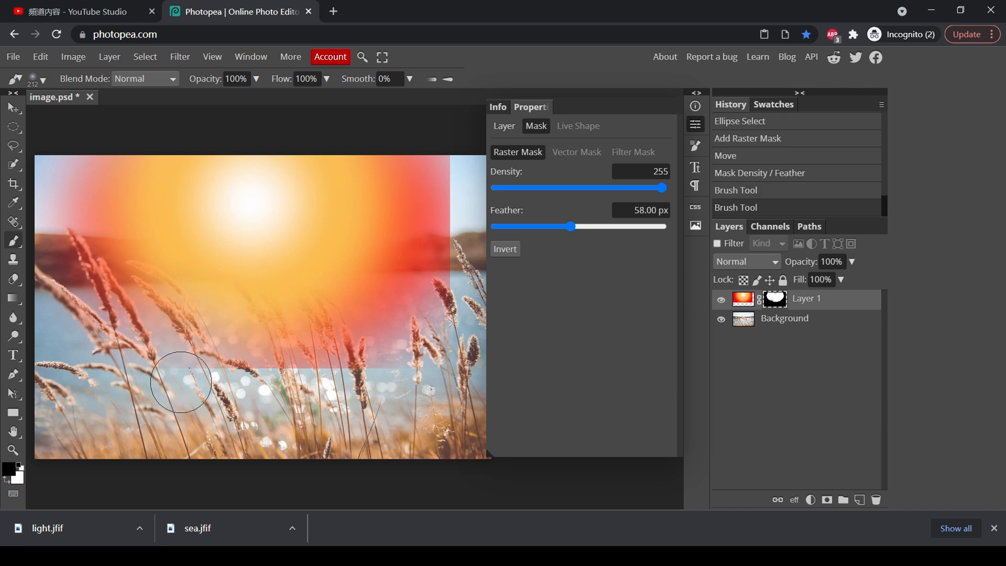
left_click_drag(283, 346, 363, 393)
mouse_move(427, 391)
left_mouse_down()
mouse_move(314, 369)
mouse_move(393, 385)
left_mouse_up()
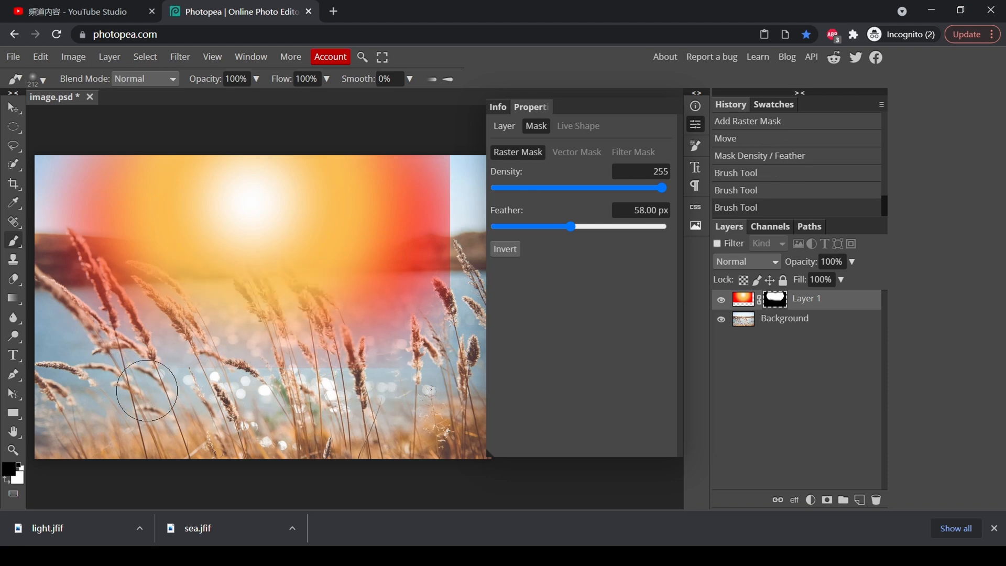
left_click_drag(218, 393, 179, 377)
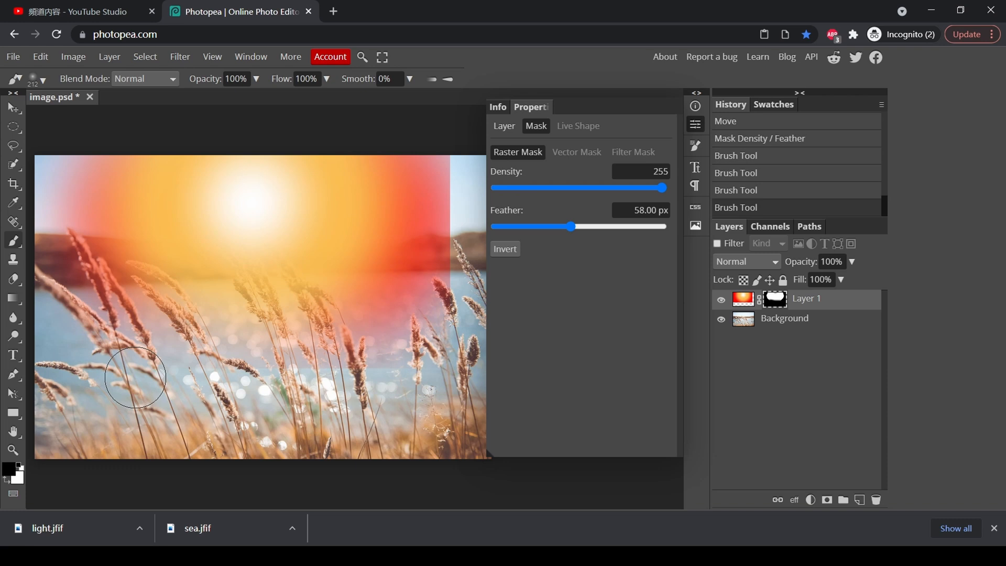
mouse_move(315, 382)
left_mouse_down()
mouse_move(353, 374)
mouse_move(144, 378)
left_mouse_up()
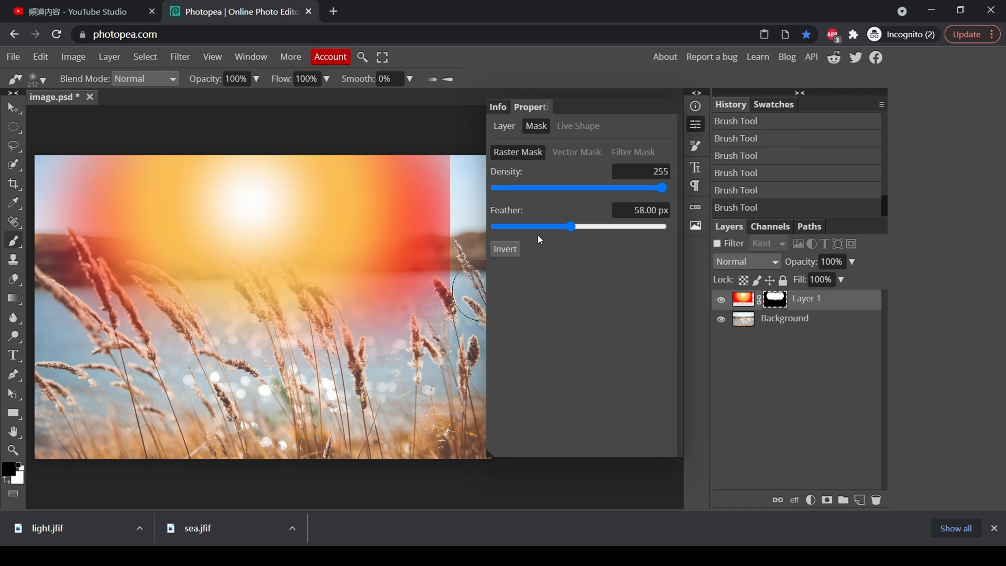
Fade the glow's hard right edge, then enlarge the brush to 297 px.
left_click_drag(448, 173, 440, 330)
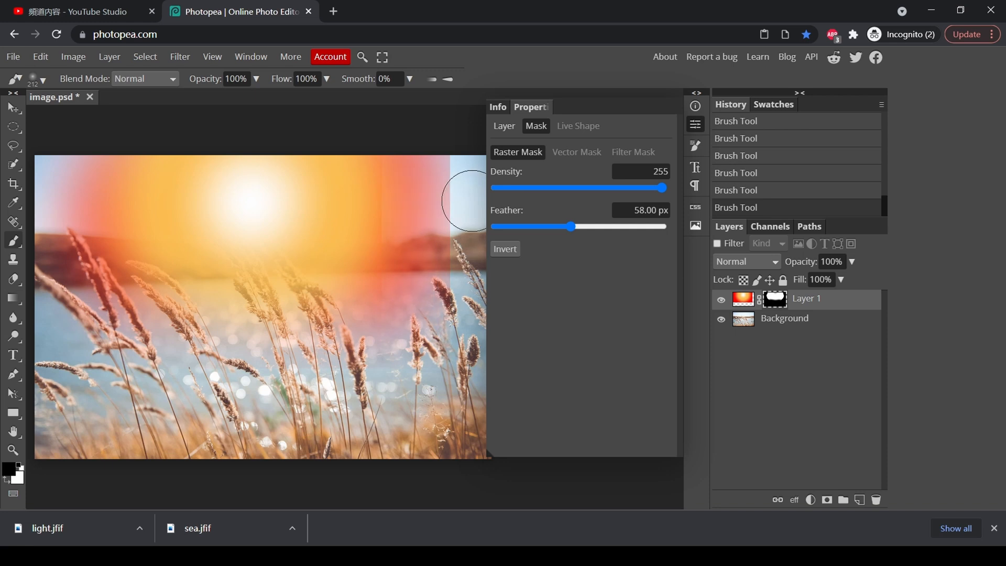
mouse_move(469, 200)
left_mouse_down()
mouse_move(464, 314)
mouse_move(468, 186)
mouse_move(464, 330)
mouse_move(463, 162)
left_mouse_up()
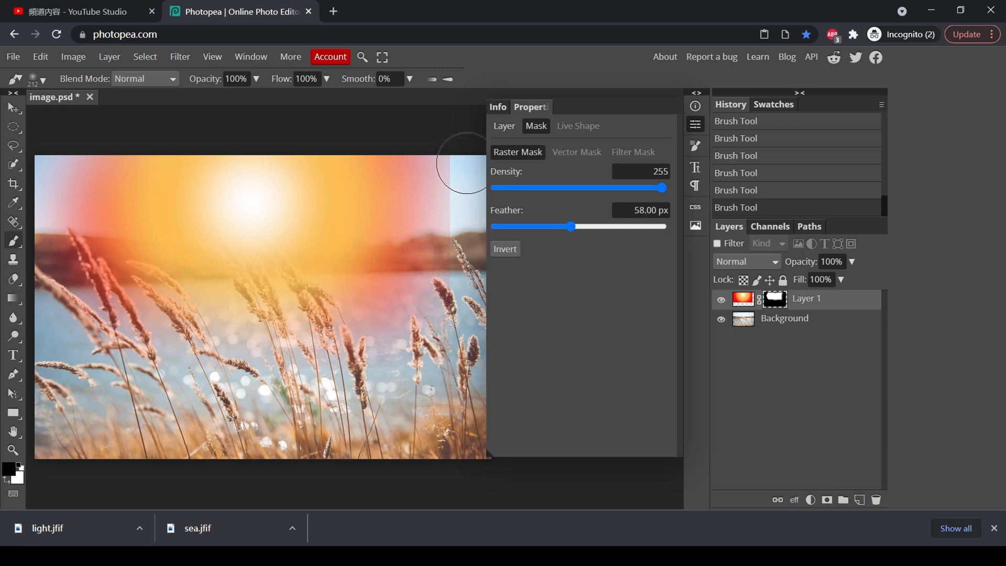
left_click(38, 79)
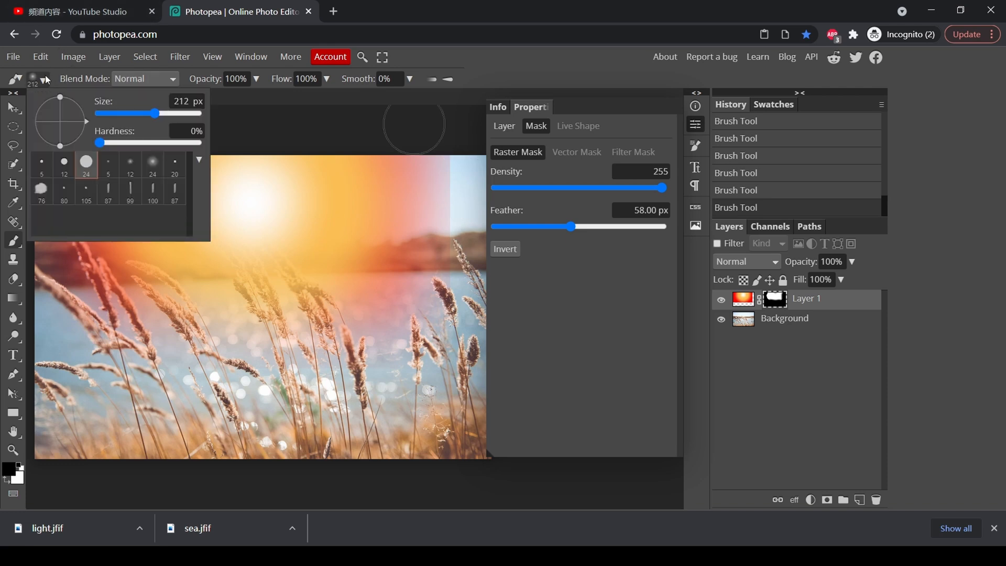
left_click_drag(156, 113, 163, 113)
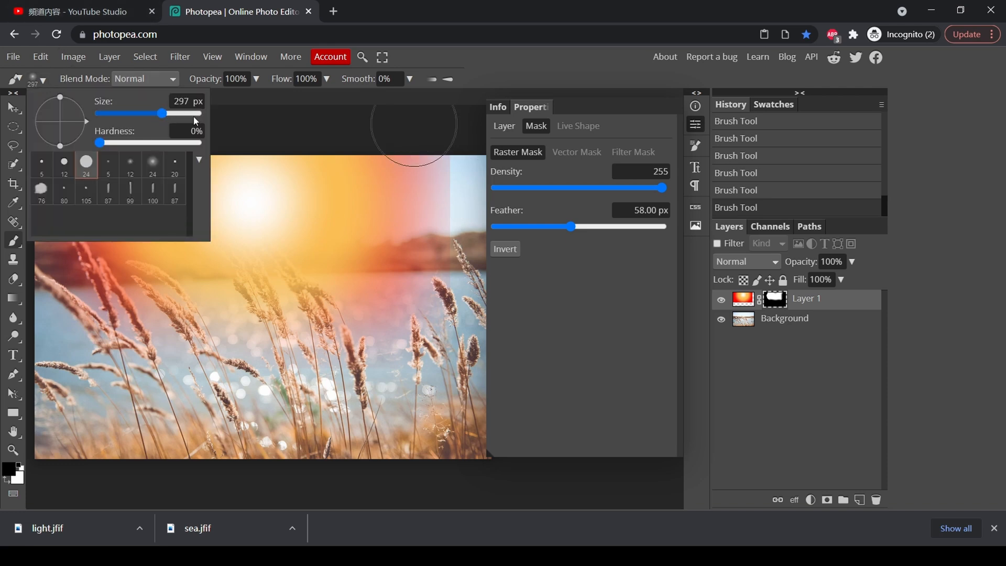
left_click(456, 193)
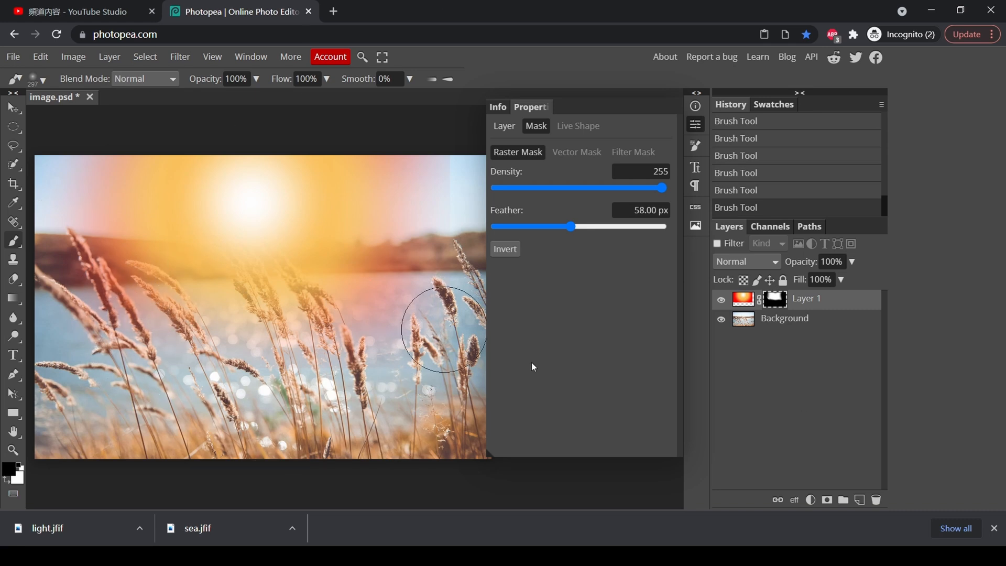
Change Layer 1's blend mode from Normal to Screen so the glow brightens the photo.
left_click(14, 108)
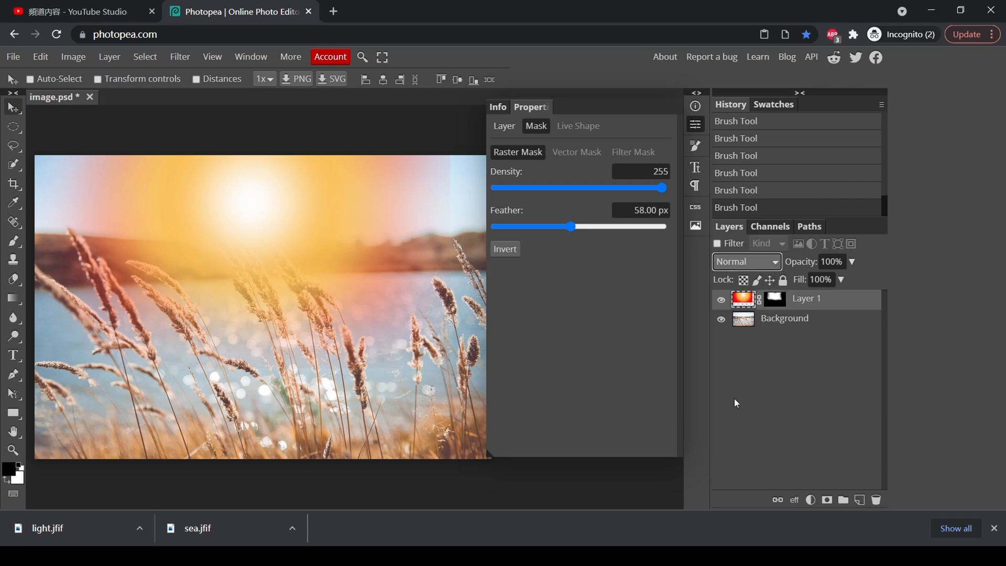
key("shift+alt+s")
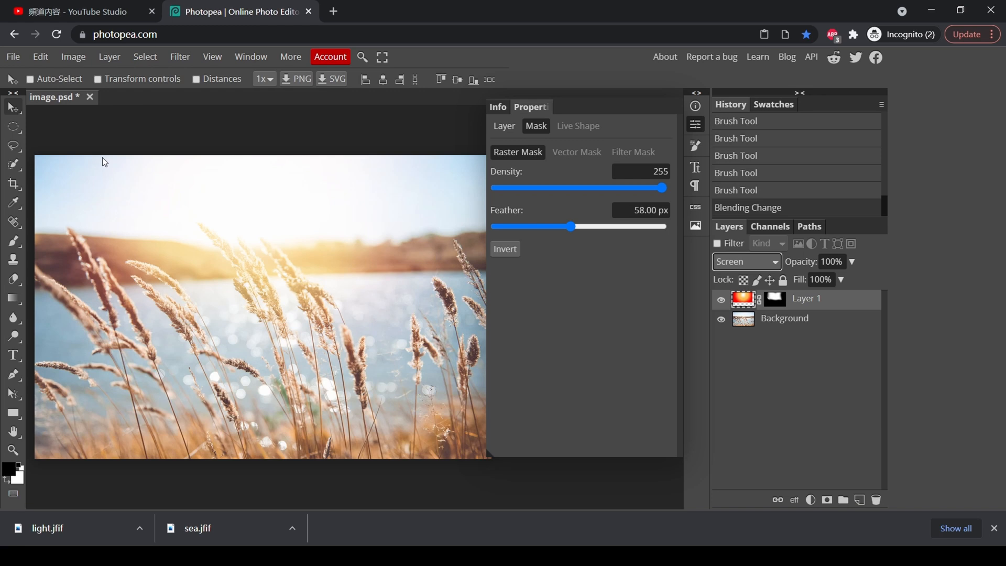
key("ctrl")
scroll(102, 157, "down", 1)
scroll(103, 157, "down", 1)
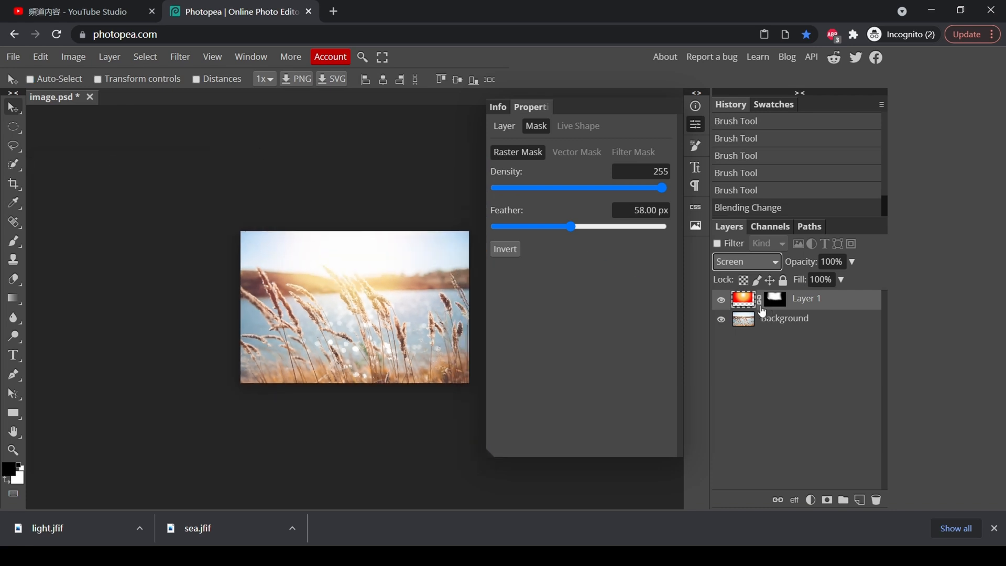
Free Transform the glow layer larger and shifted up-right over the top of the photo, then commit.
left_click(743, 302)
left_click(76, 59)
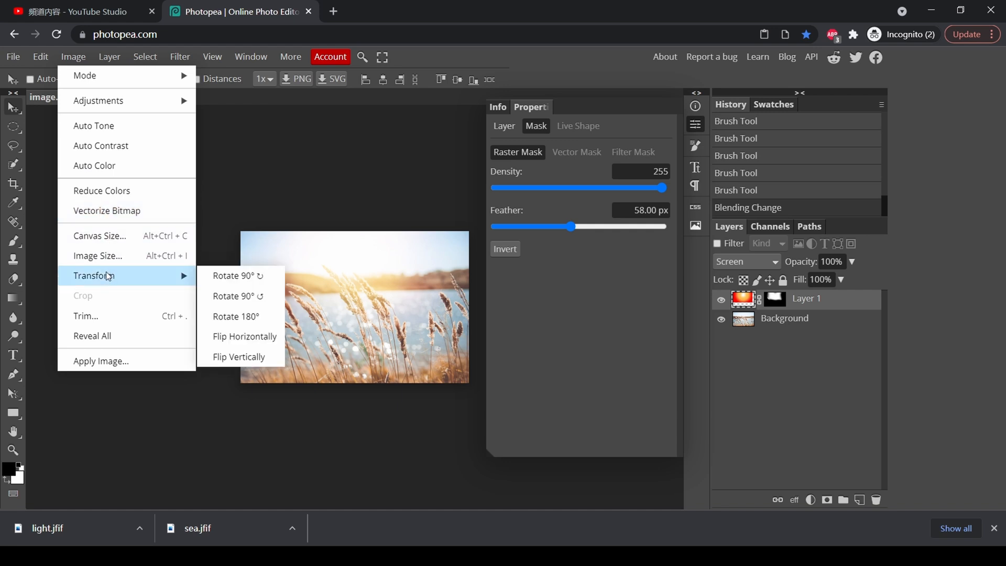
mouse_move(41, 57)
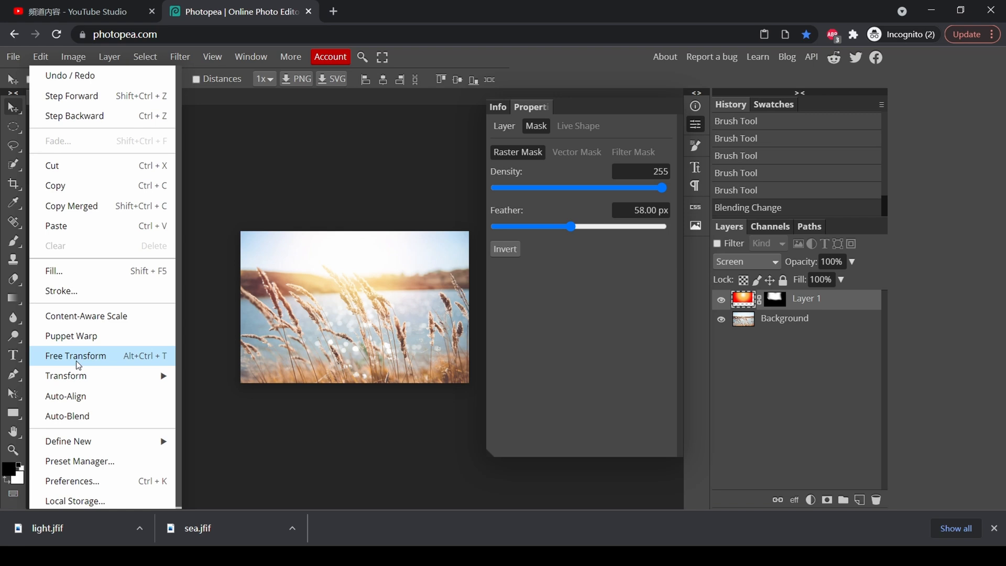
left_click(76, 355)
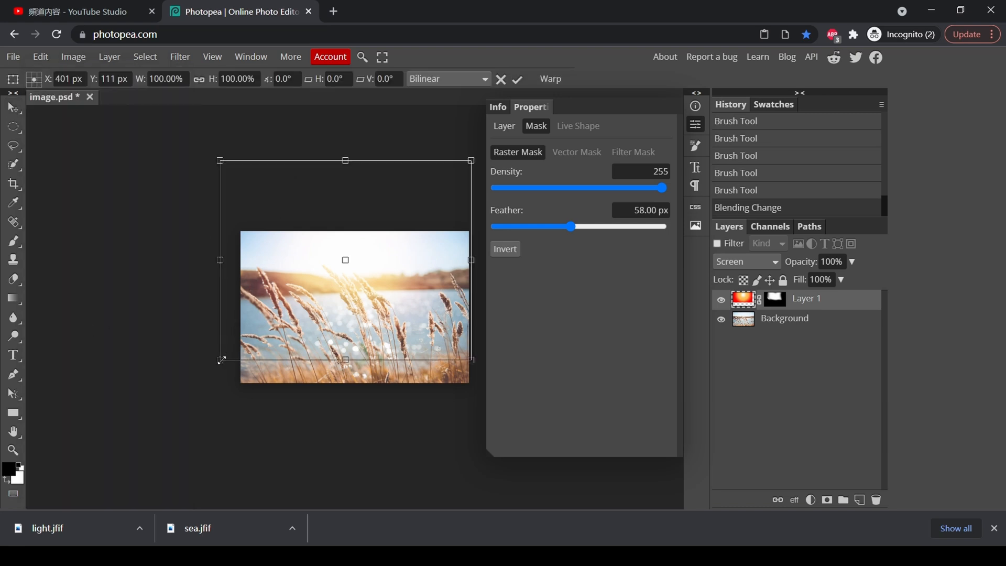
left_click_drag(222, 360, 177, 389)
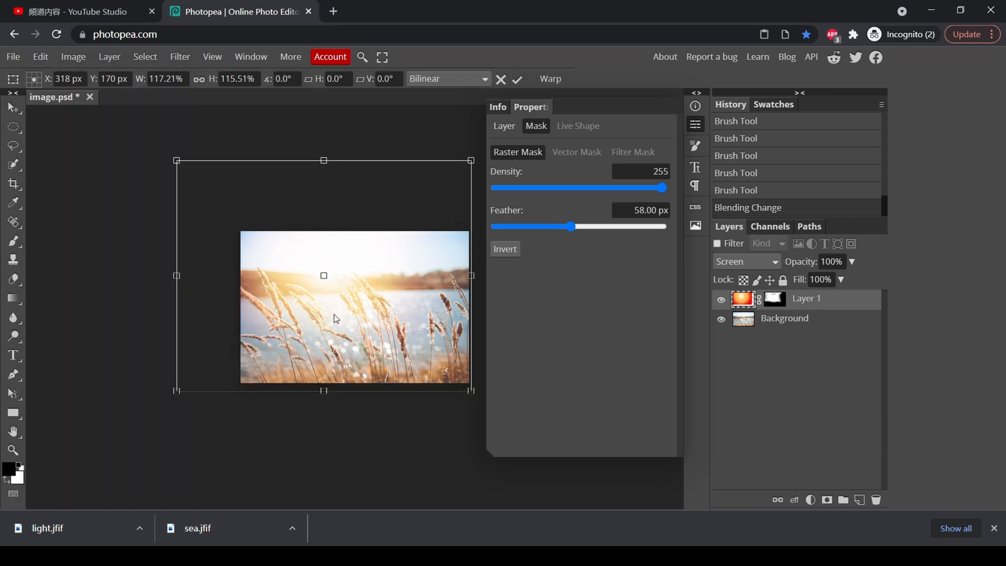
left_click_drag(334, 318, 401, 284)
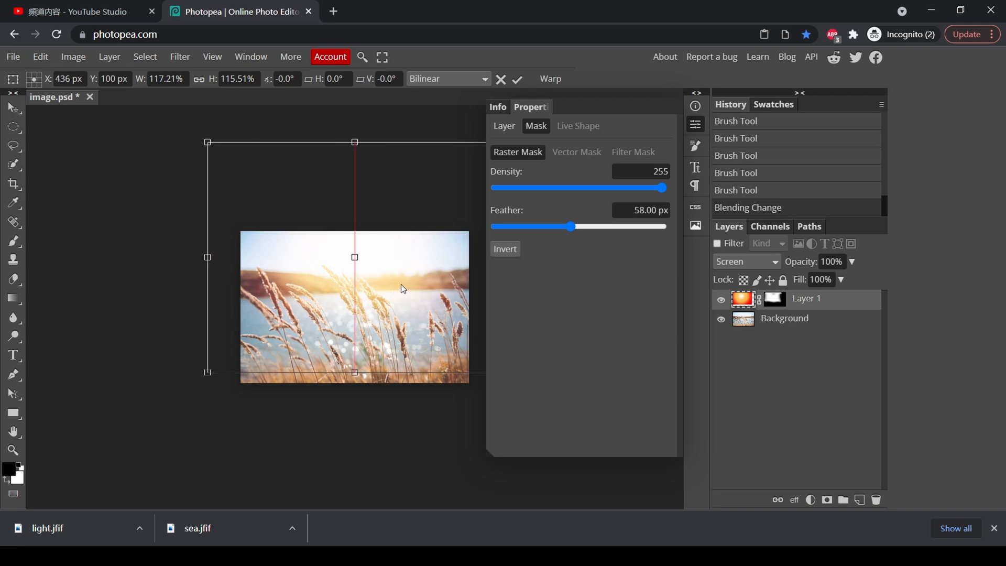
left_click_drag(207, 258, 191, 258)
key("Return")
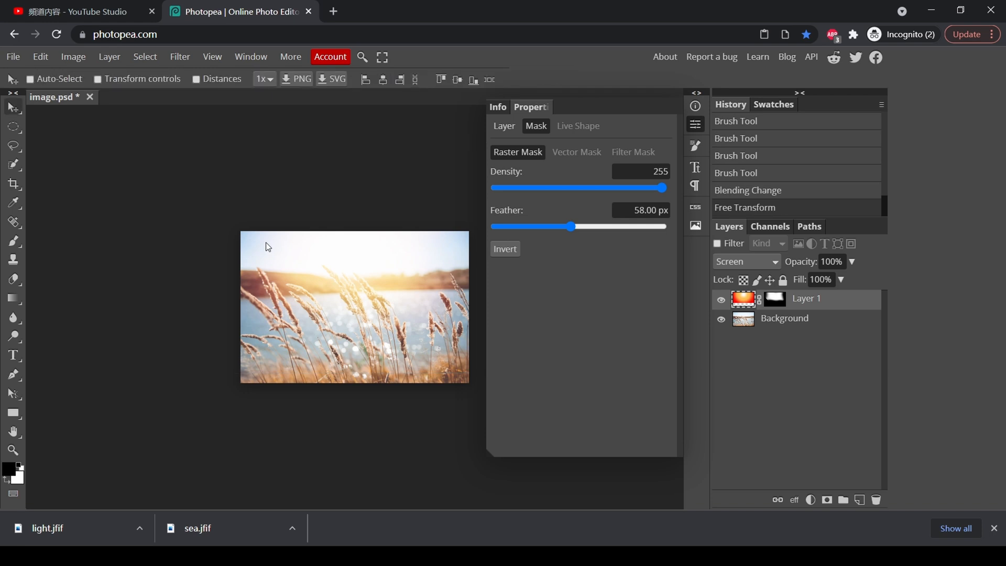
scroll(266, 242, "up", 1)
scroll(266, 243, "up", 1)
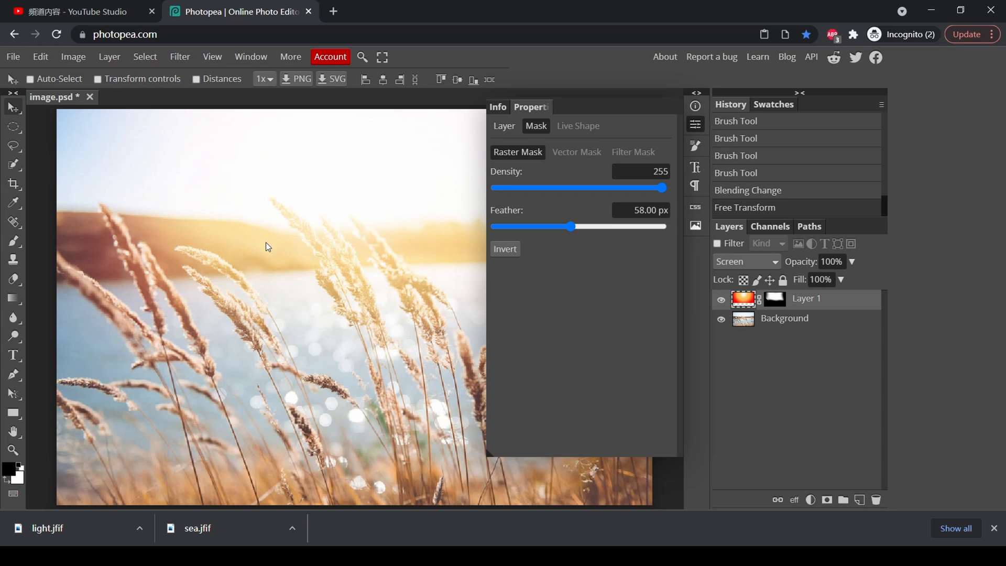
Narrow the Properties panel, then hide and re-show Layer 1 to compare the photo with and without the glow.
left_click_drag(486, 456, 617, 315)
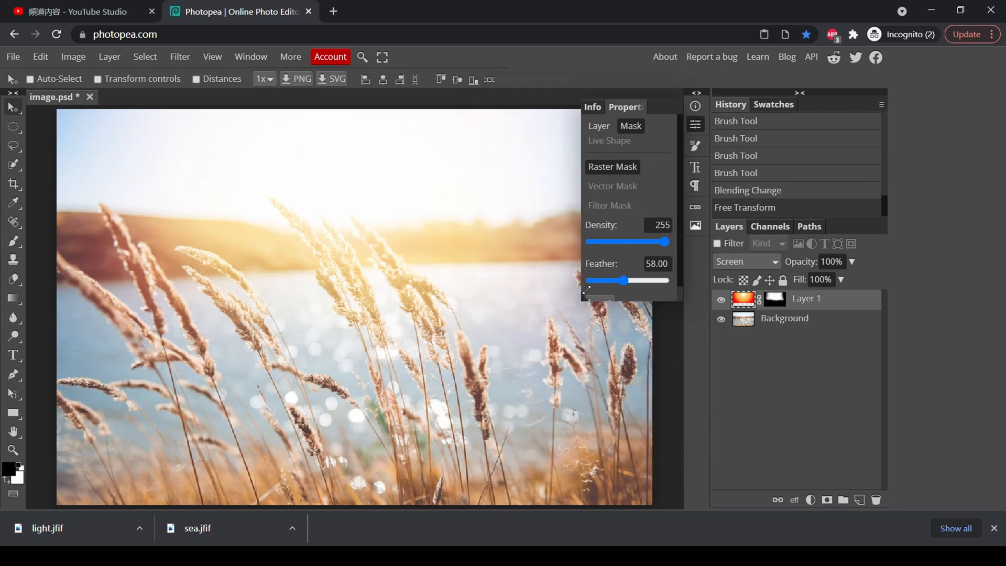
left_click(722, 300)
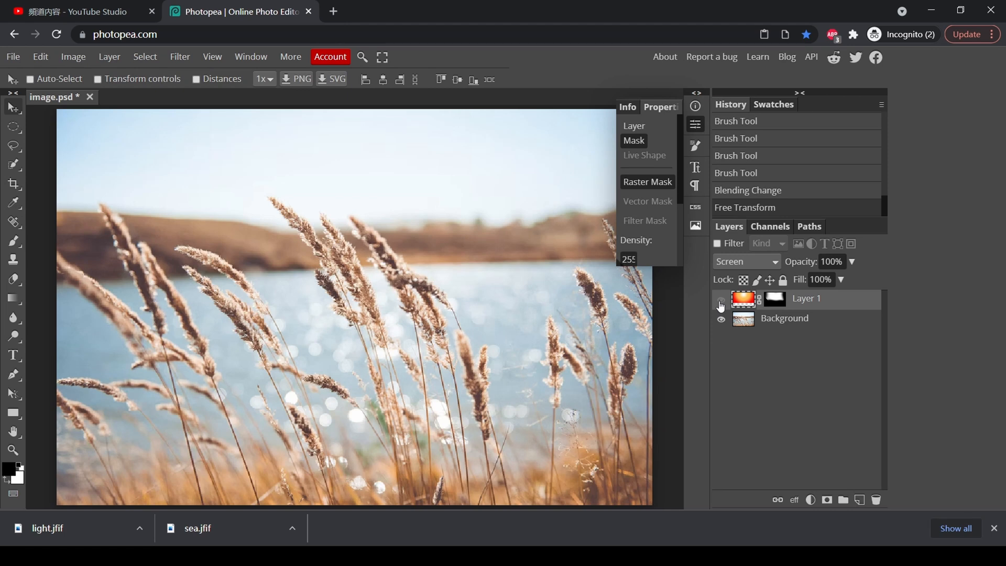
left_click(721, 302)
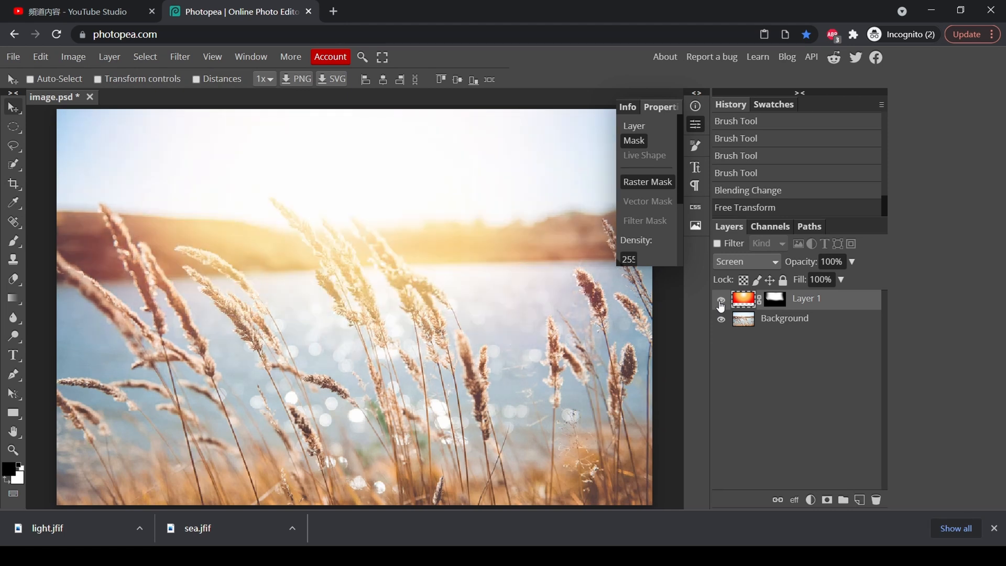